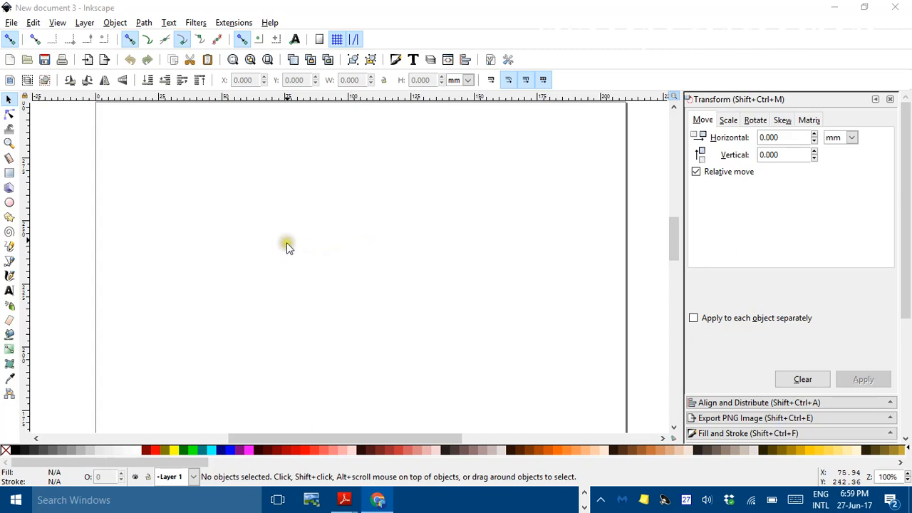
- Draw an 11-corner regular polygon on the page with the Star and Polygon tool
scroll(321, 228, up, 3)
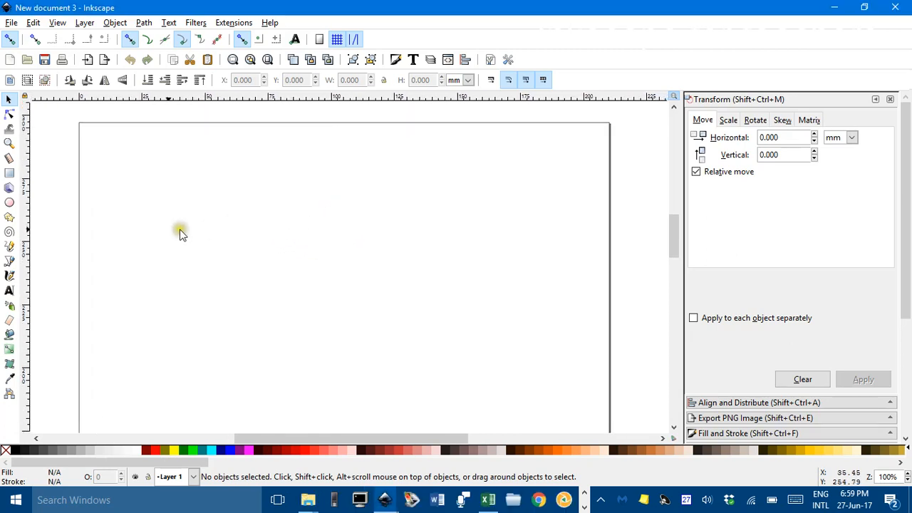
click(10, 218)
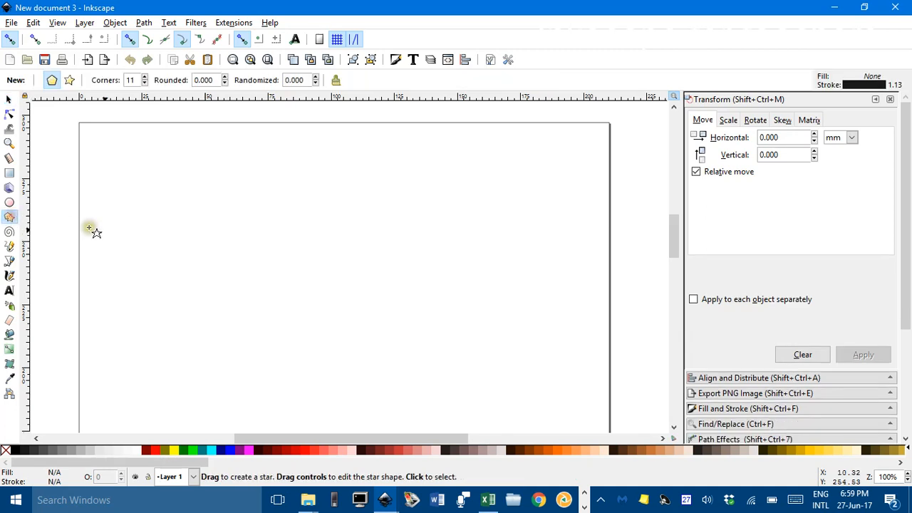
drag(270, 245, 322, 287)
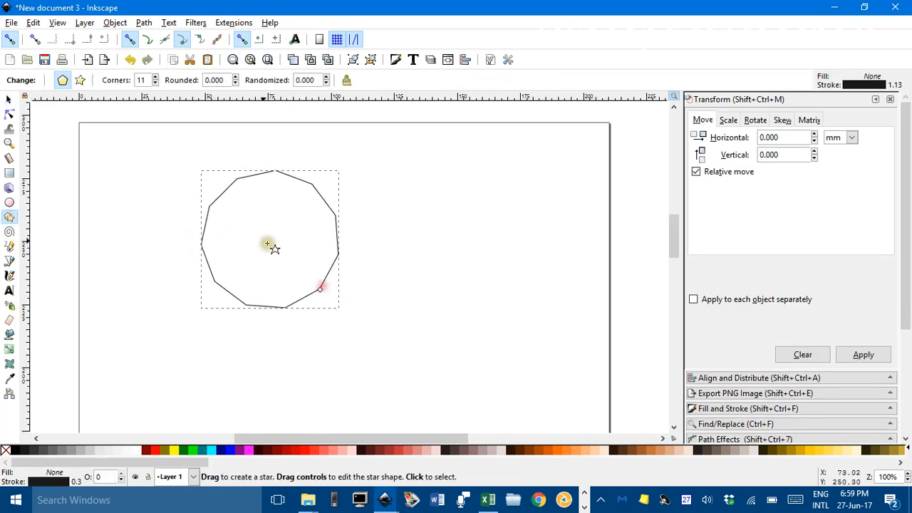
- Set the polygon's number of corners to 5 and deselect it
click(155, 83)
click(155, 84)
click(155, 83)
click(156, 83)
click(155, 84)
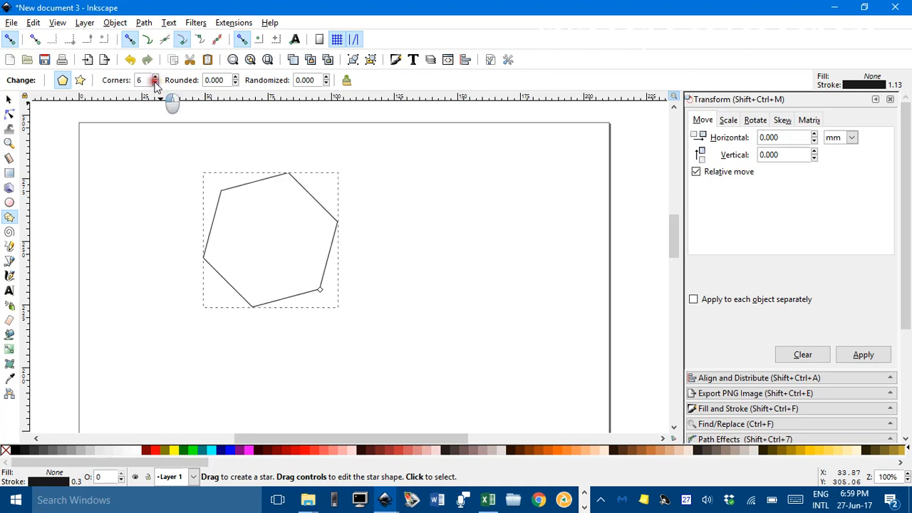
click(156, 83)
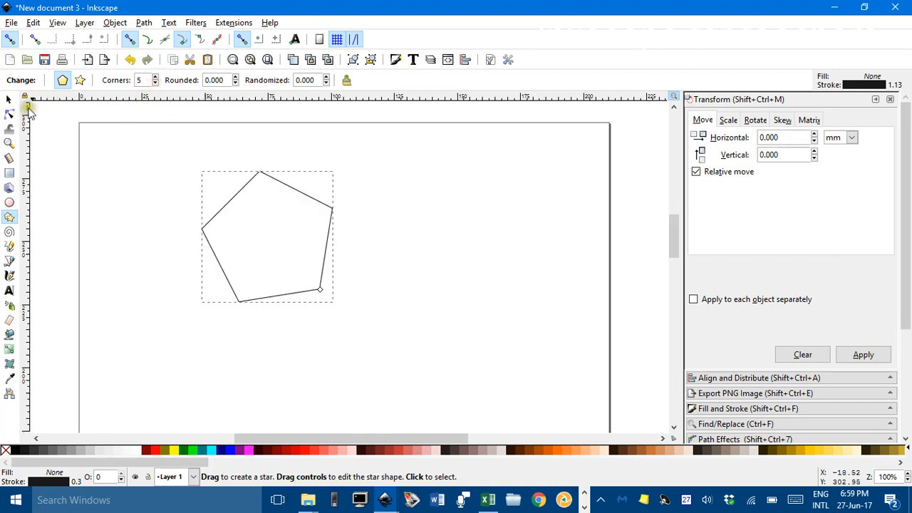
click(9, 99)
click(124, 155)
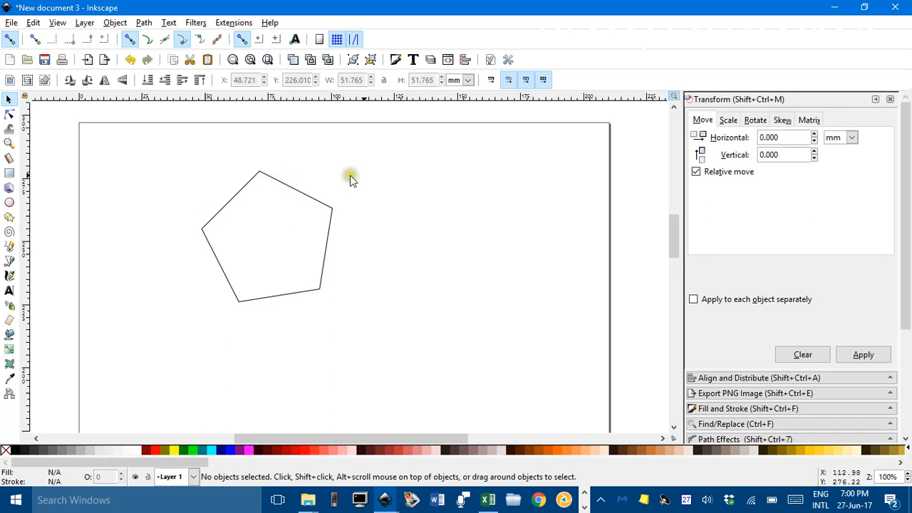
- Turn off snapping to grids and guides, and turn on snapping to midpoints of line segments
click(10, 40)
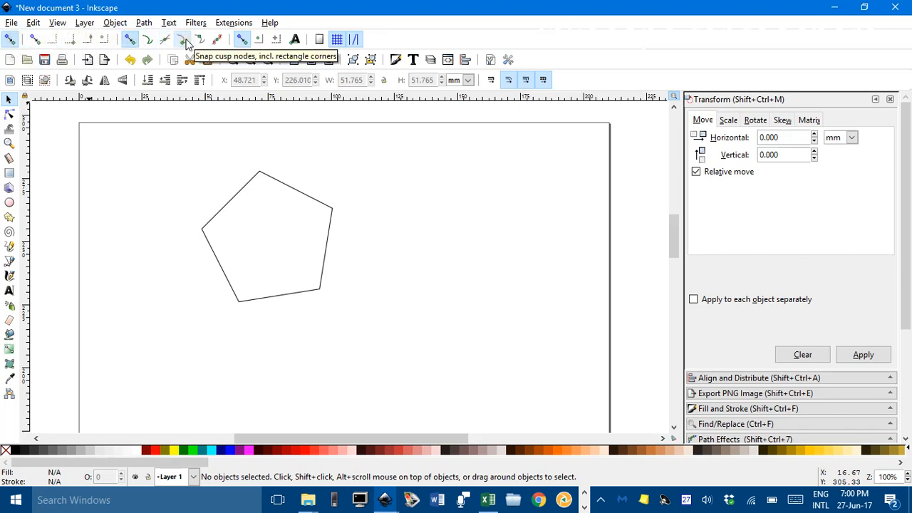
click(186, 41)
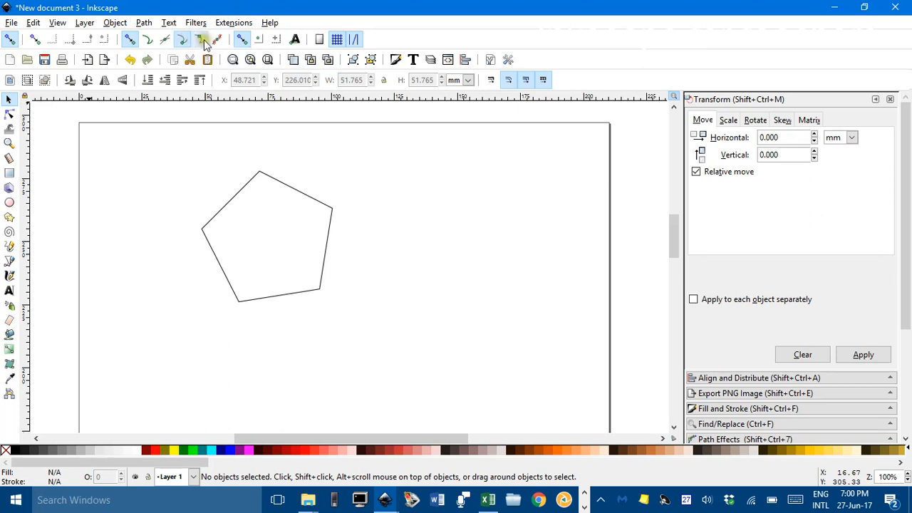
click(246, 41)
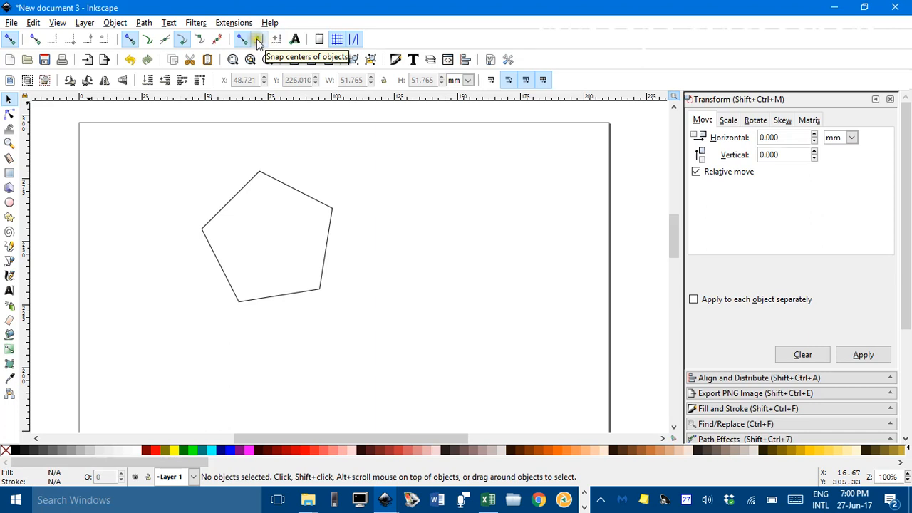
click(353, 41)
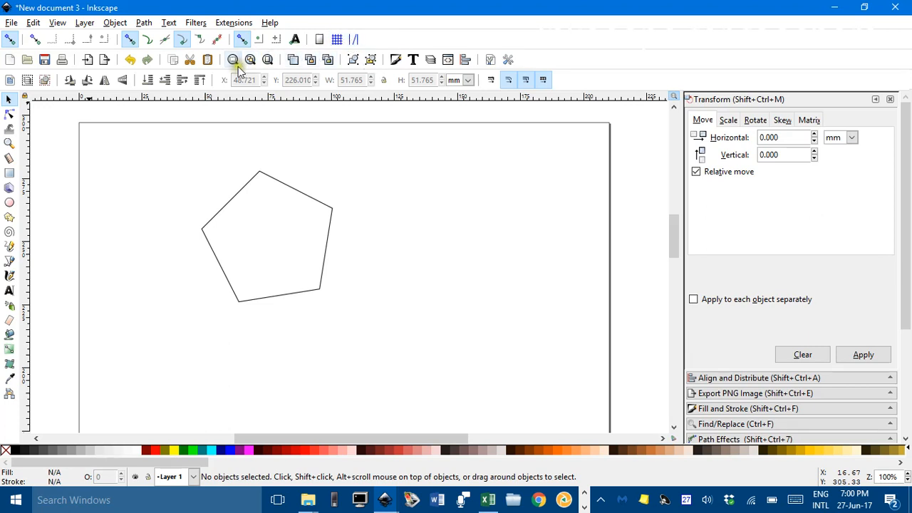
click(182, 41)
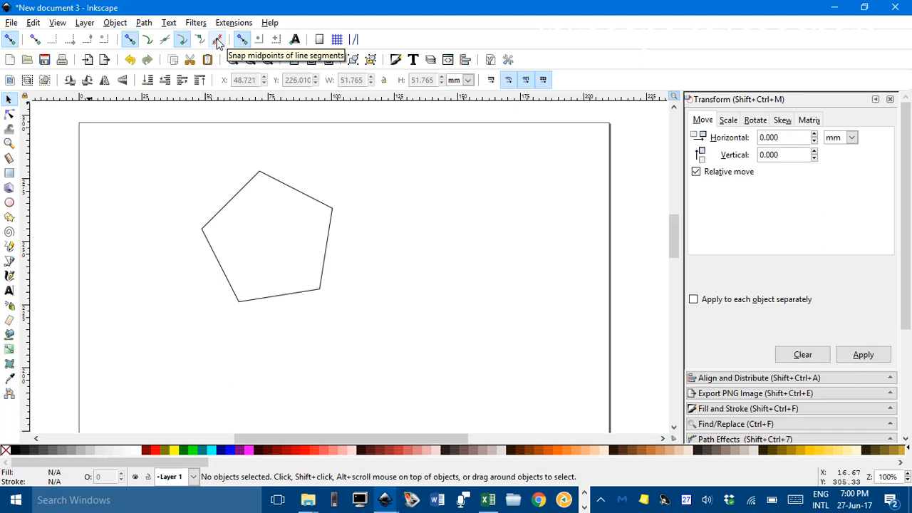
click(217, 41)
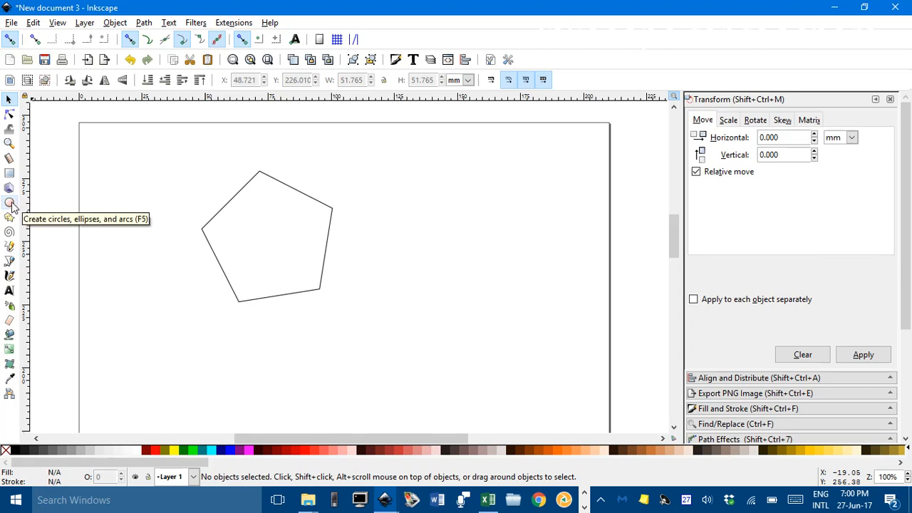
- Draw a vertical straight line about 5 mm long to the left of the pentagon with the Bezier pen
click(9, 262)
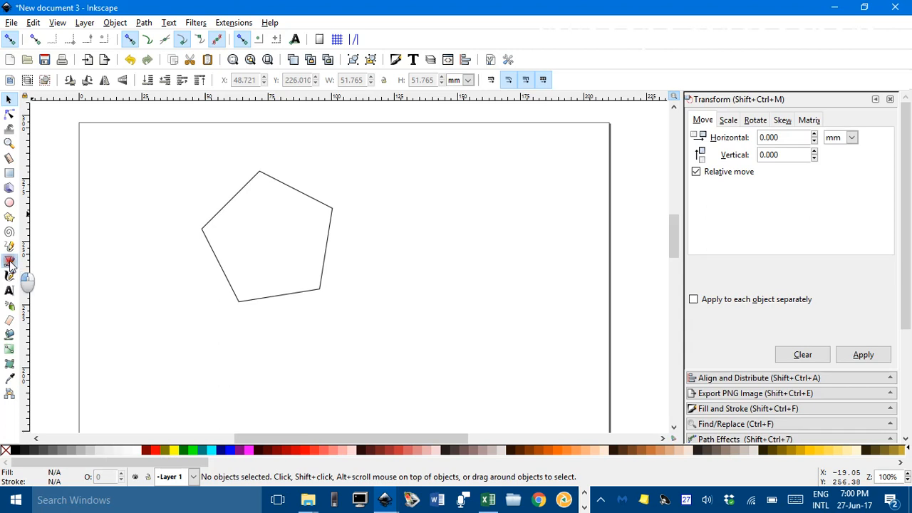
click(117, 200)
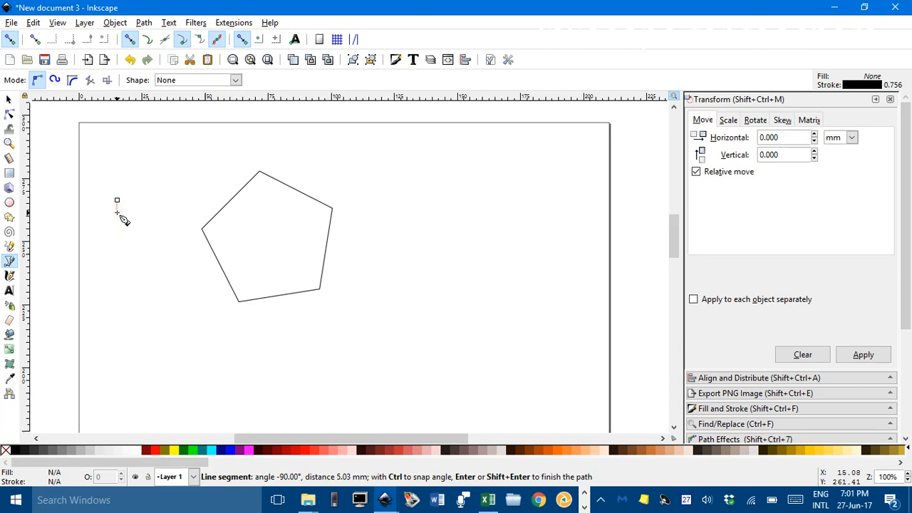
click(118, 212)
key(Return)
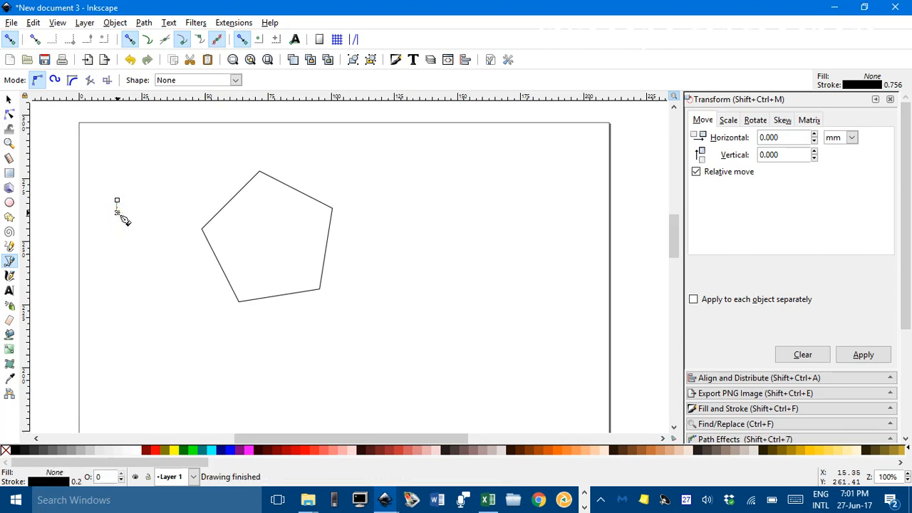
click(9, 100)
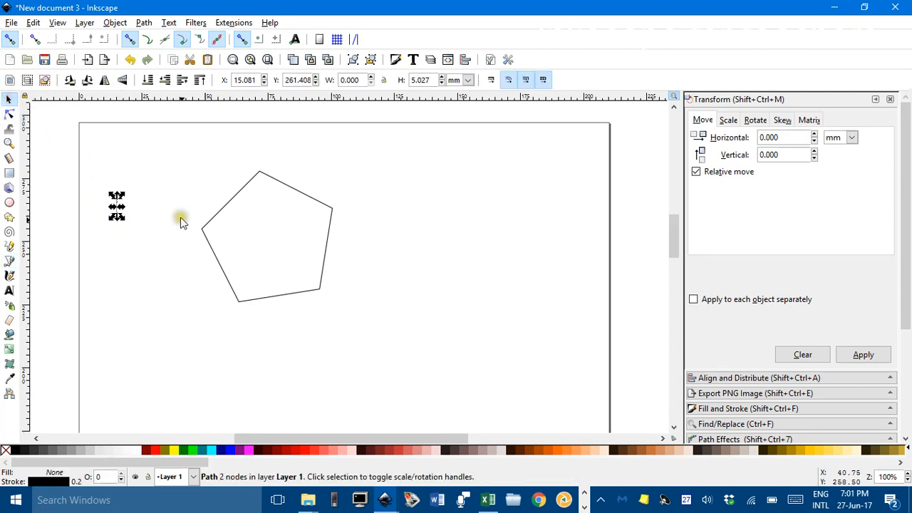
- Move the short line so its upper end snaps to the midpoint of the pentagon's bottom edge
scroll(180, 230, up, 3)
drag(175, 227, 256, 200)
click(232, 229)
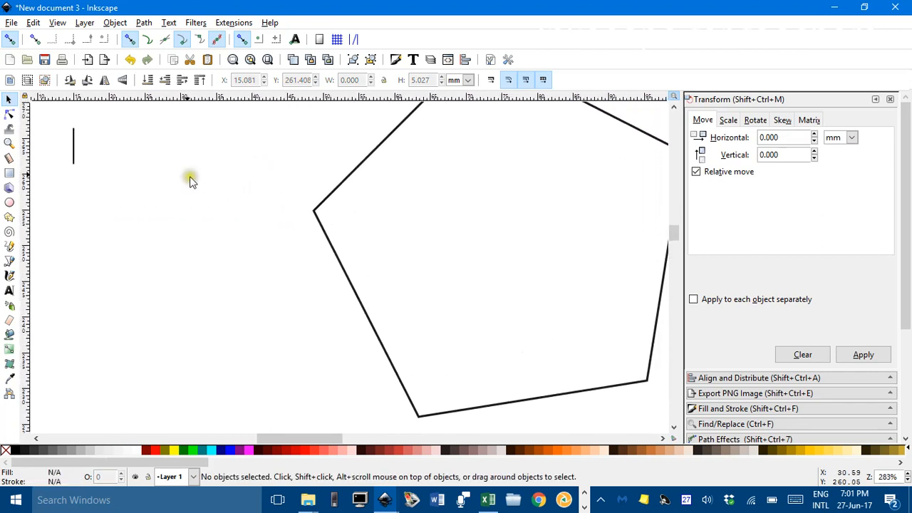
drag(79, 150, 316, 397)
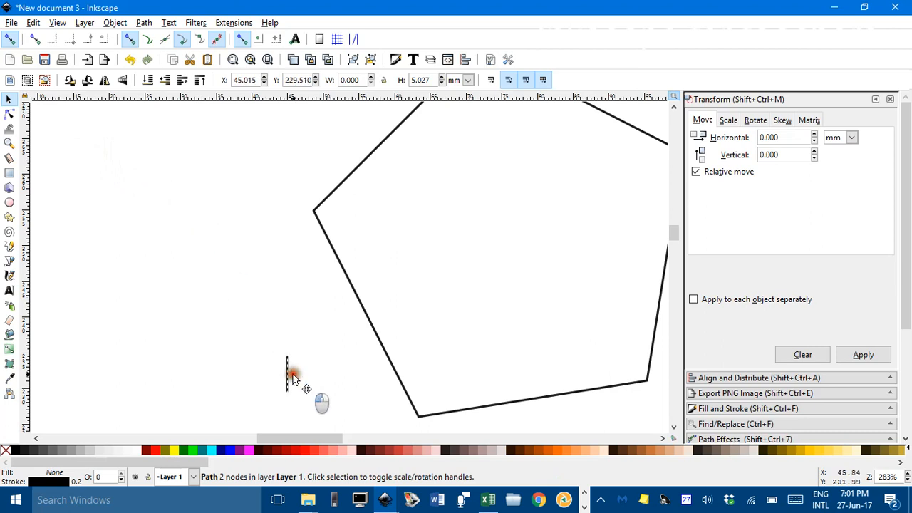
drag(439, 379, 277, 203)
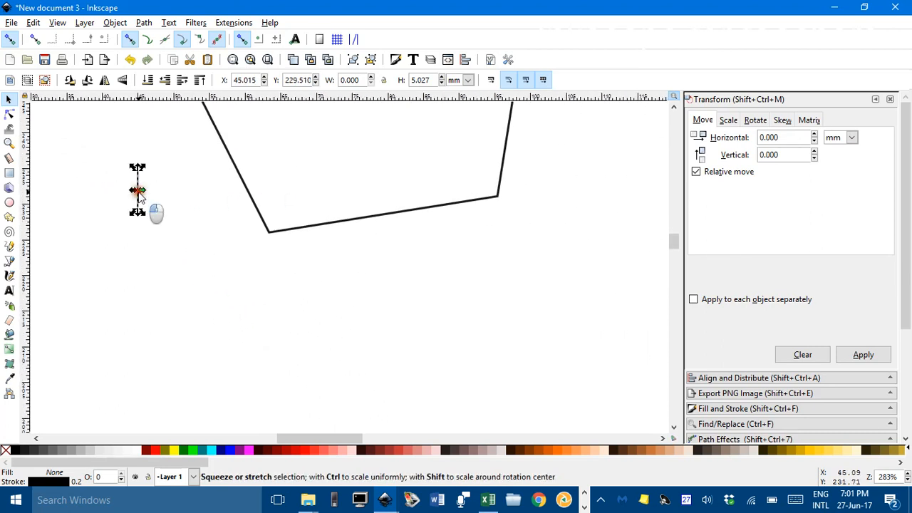
drag(138, 196, 290, 269)
drag(136, 187, 385, 239)
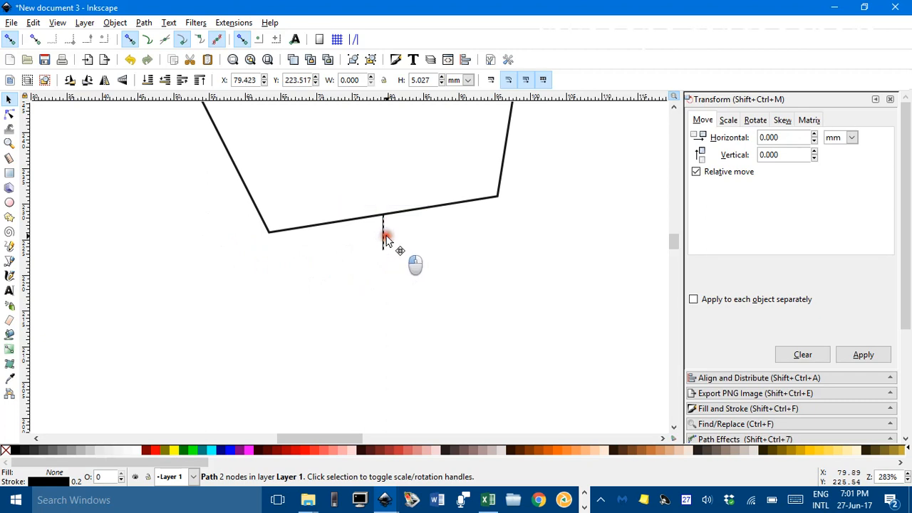
drag(385, 238, 388, 255)
click(385, 240)
scroll(390, 255, up, 3)
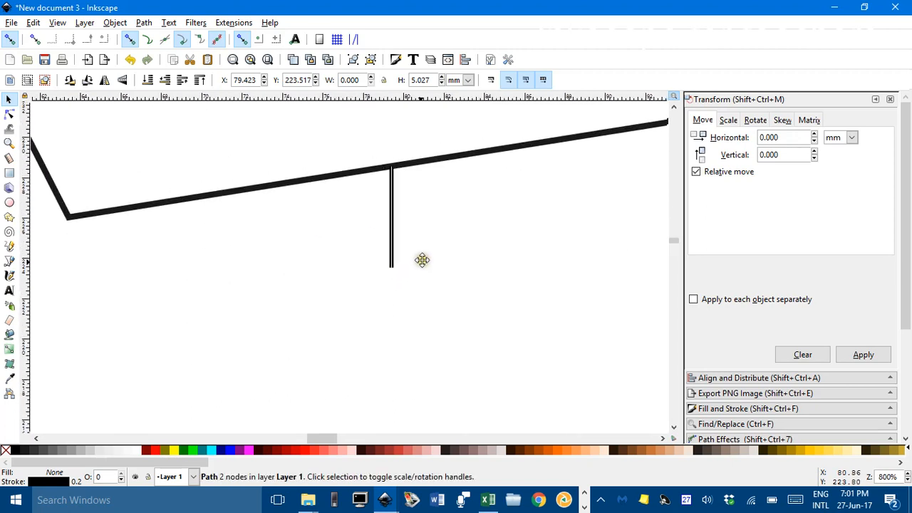
drag(423, 261, 413, 286)
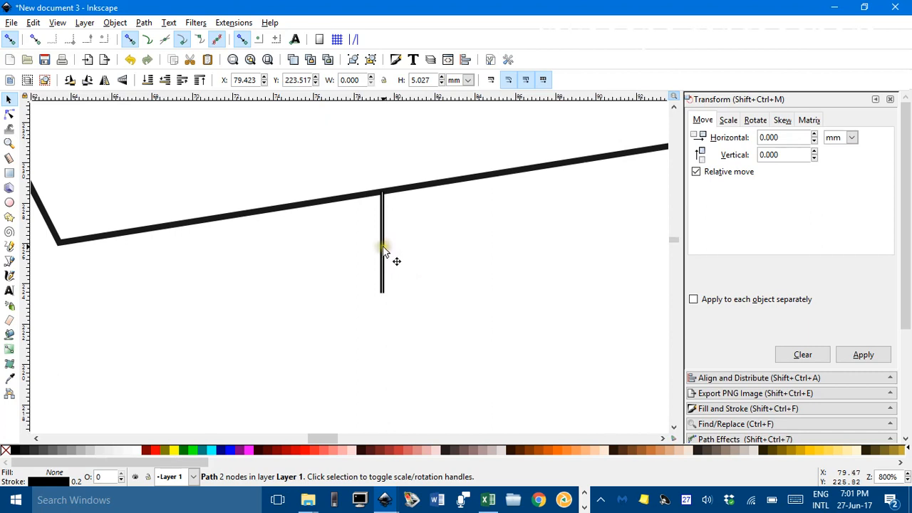
- Move the short line clear below the pentagon and rotate it perpendicular to the pentagon's bottom edge
click(383, 249)
drag(389, 301, 402, 299)
drag(380, 242, 403, 316)
drag(408, 371, 422, 376)
click(352, 267)
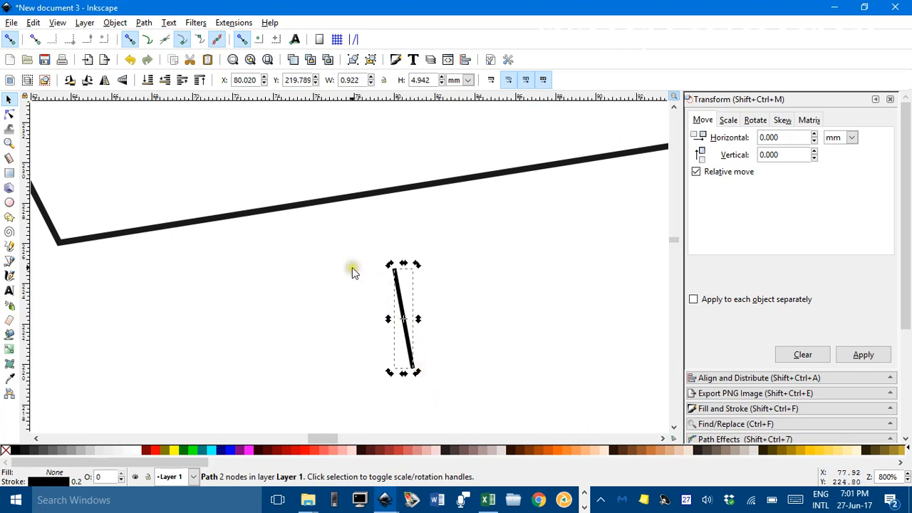
- Snap the rotated line's upper end back onto the midpoint of the pentagon's bottom edge, and deselect it
click(401, 281)
drag(402, 277, 394, 209)
scroll(413, 228, down, 5)
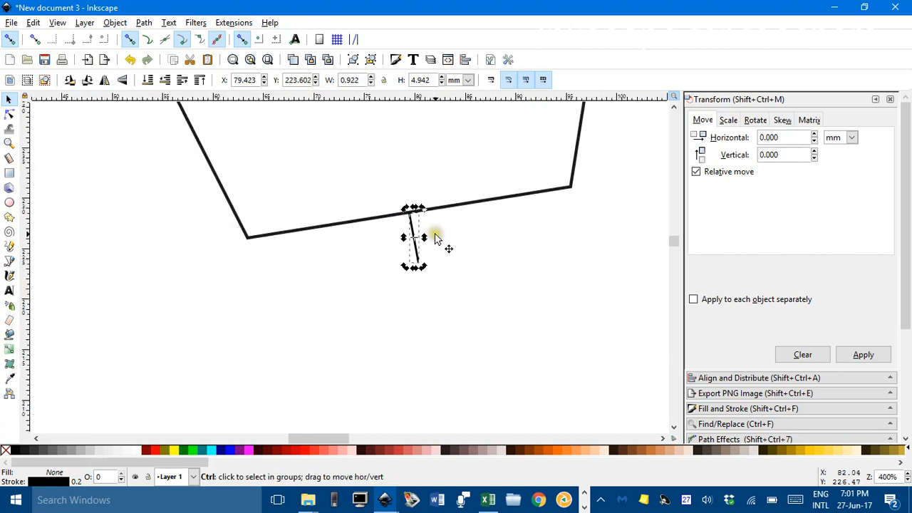
click(469, 285)
drag(489, 271, 430, 362)
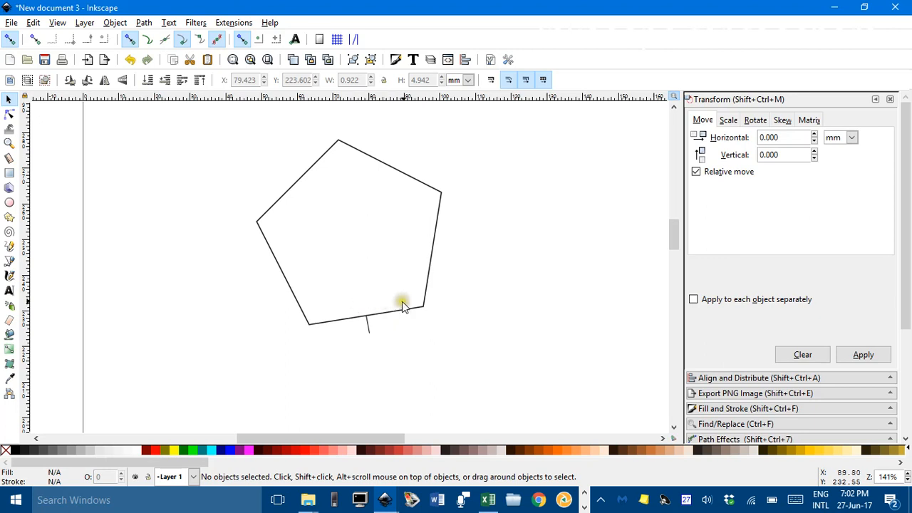
- Draw a closed irregular quadrilateral about 80 by 62 mm to the right of the pentagon with the Bezier pen
drag(444, 297, 253, 285)
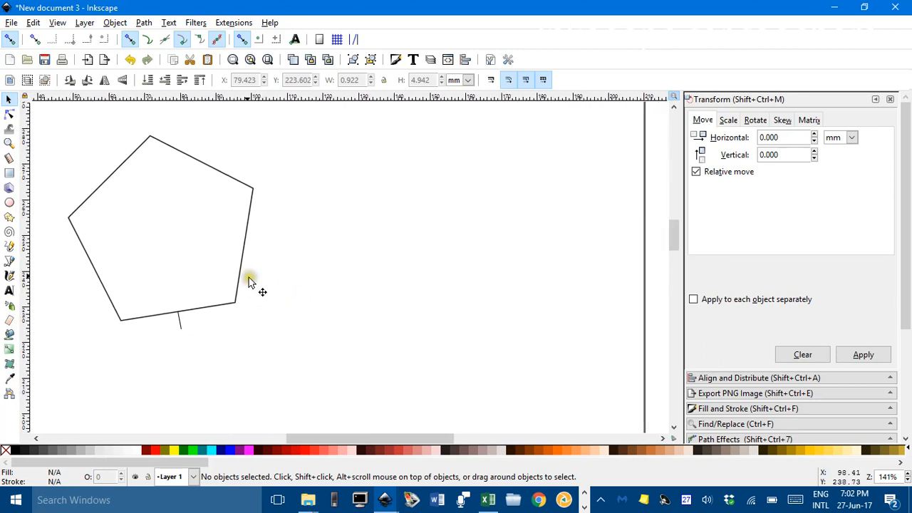
click(9, 262)
click(301, 267)
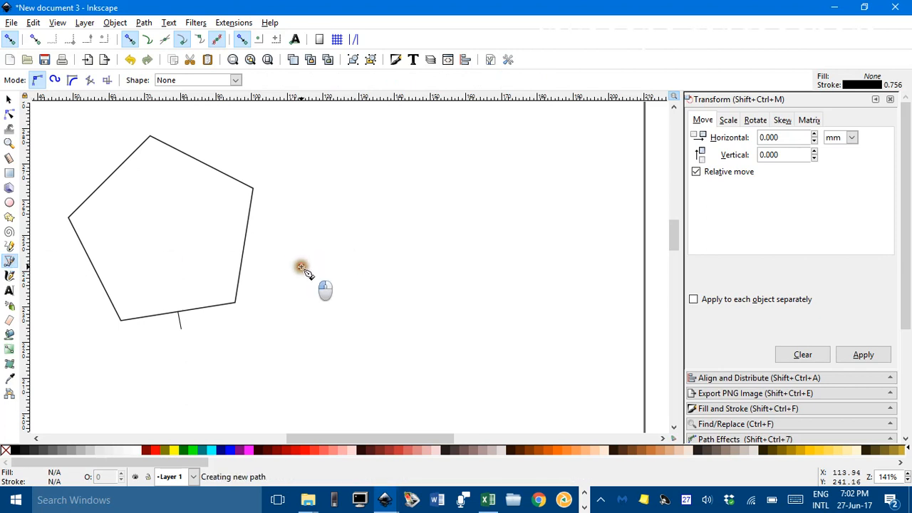
click(468, 172)
click(586, 271)
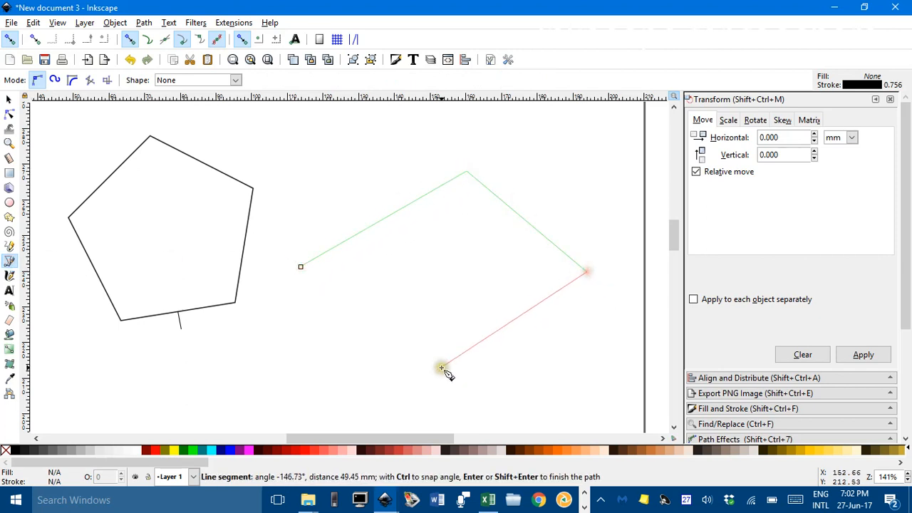
click(408, 394)
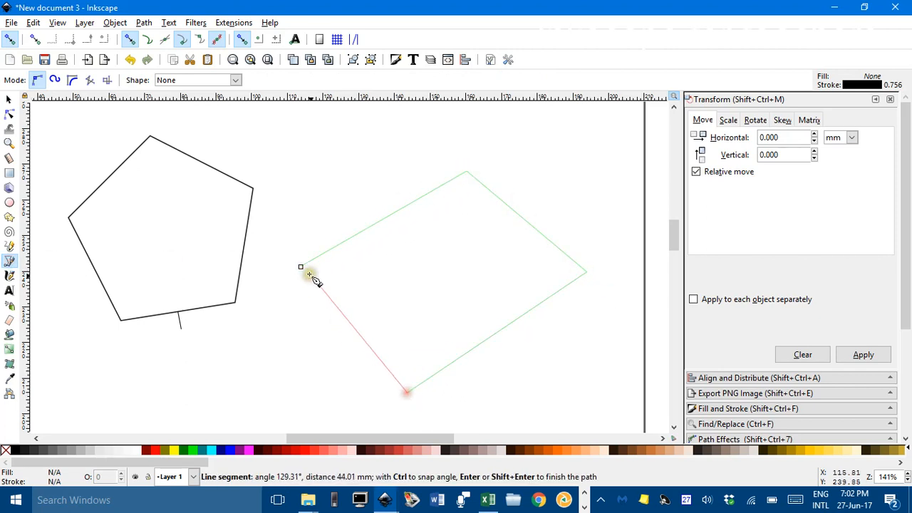
click(302, 267)
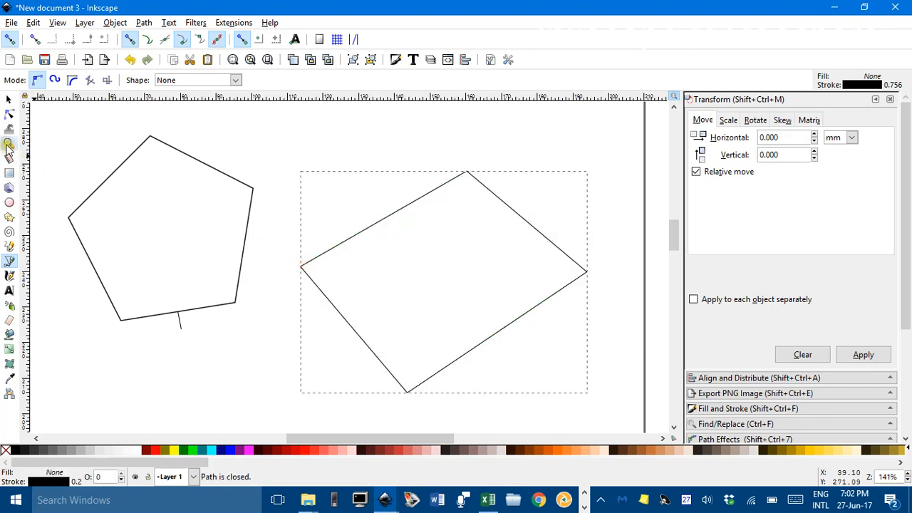
click(10, 99)
click(205, 365)
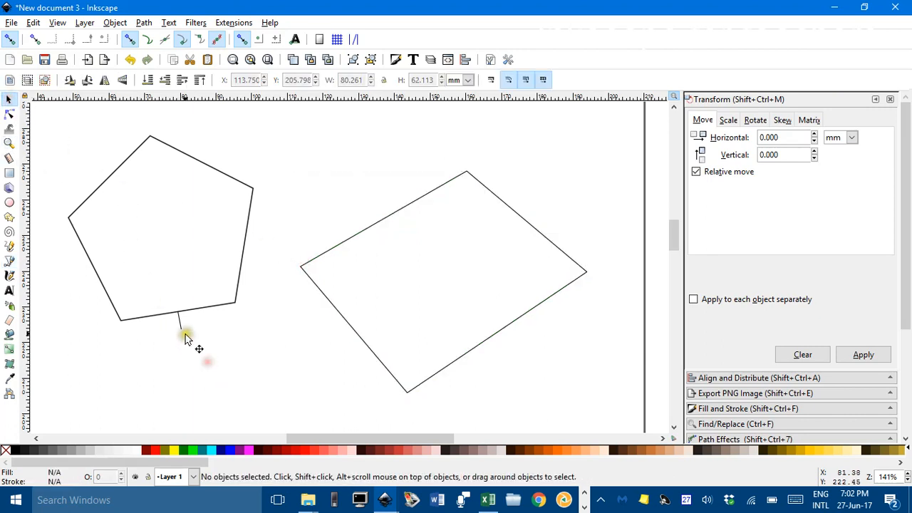
- Copy the short line at the pentagon's bottom edge and place the duplicate beside the quadrilateral's lower-left edge
click(179, 321)
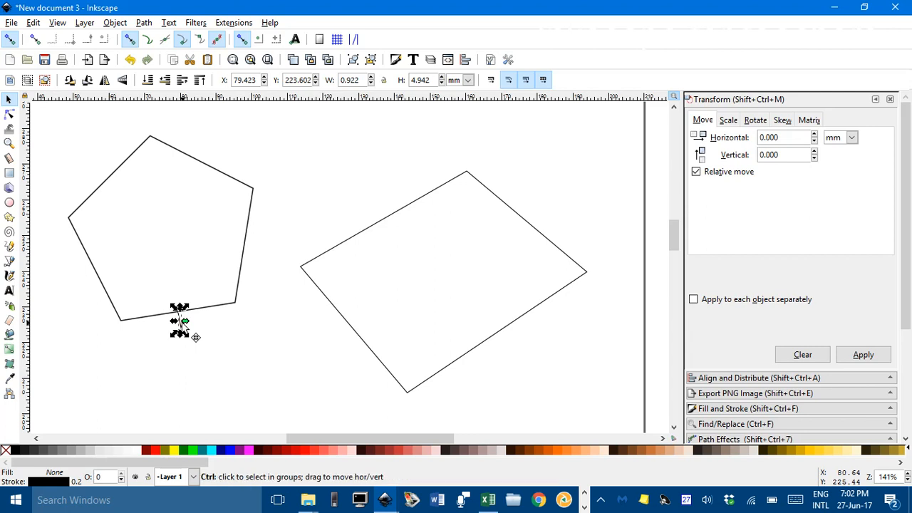
key(ctrl+v)
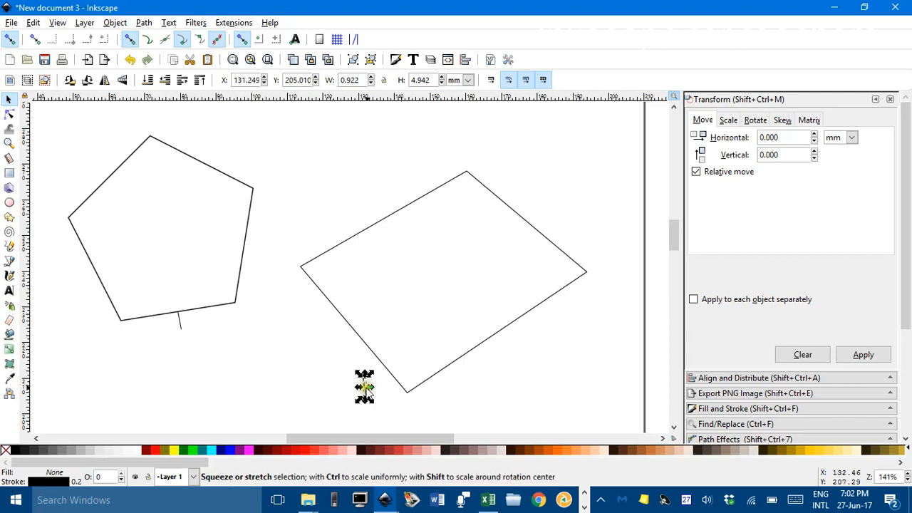
scroll(409, 352, down, 3)
click(376, 350)
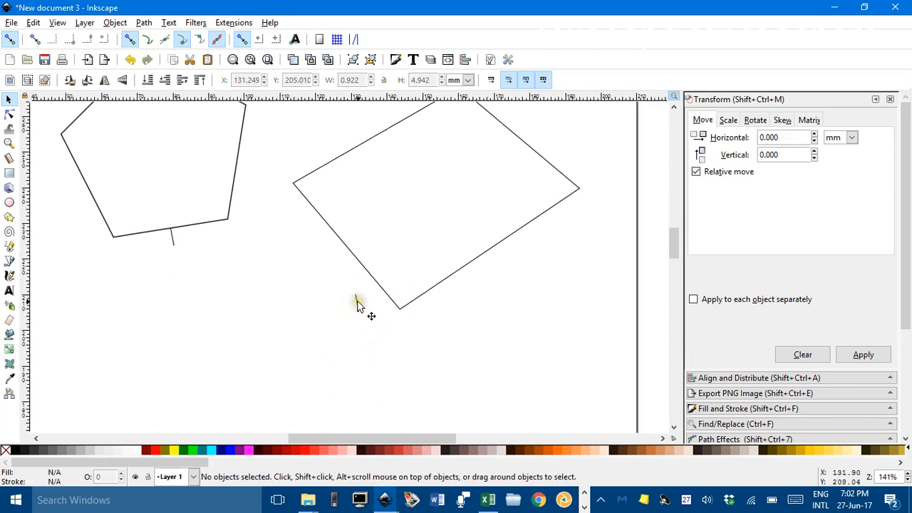
click(357, 303)
drag(357, 303, 337, 278)
scroll(336, 275, up, 3)
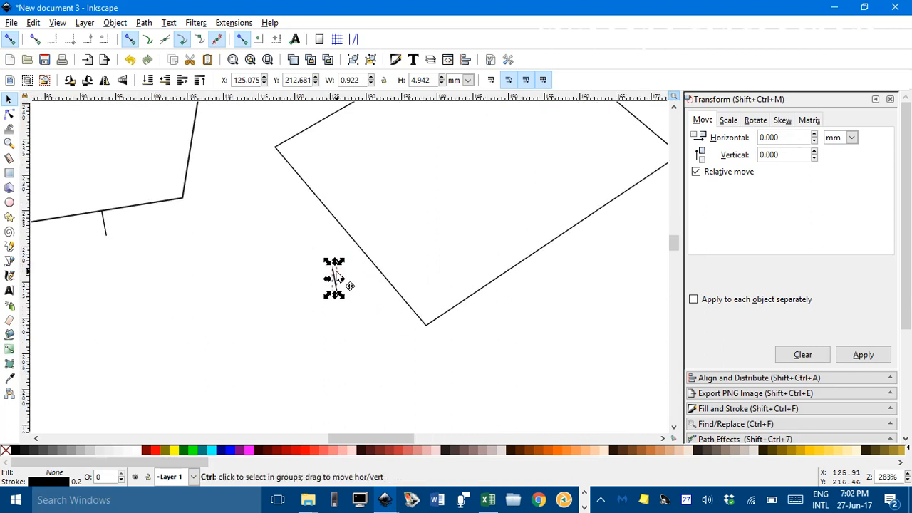
- Rotate the duplicated short line perpendicular to the quadrilateral's lower-left edge and snap its upper end onto that edge's midpoint
click(336, 291)
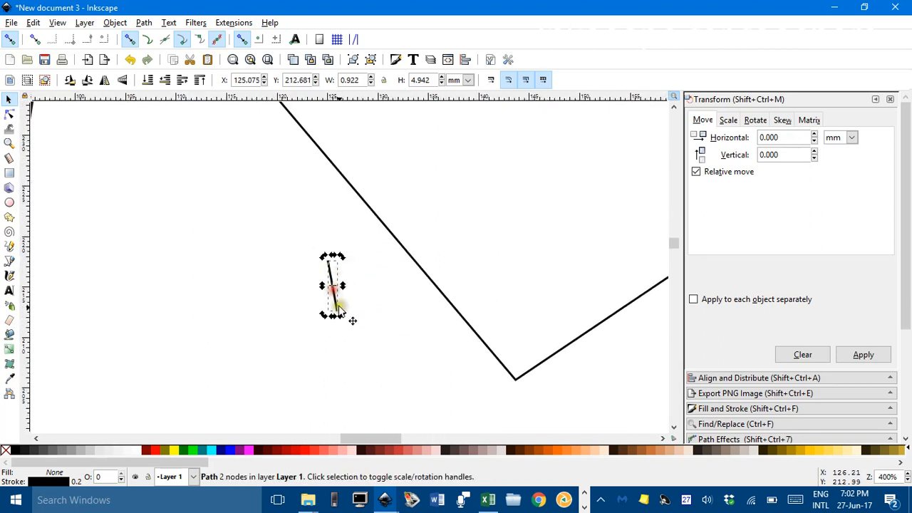
drag(345, 315, 309, 311)
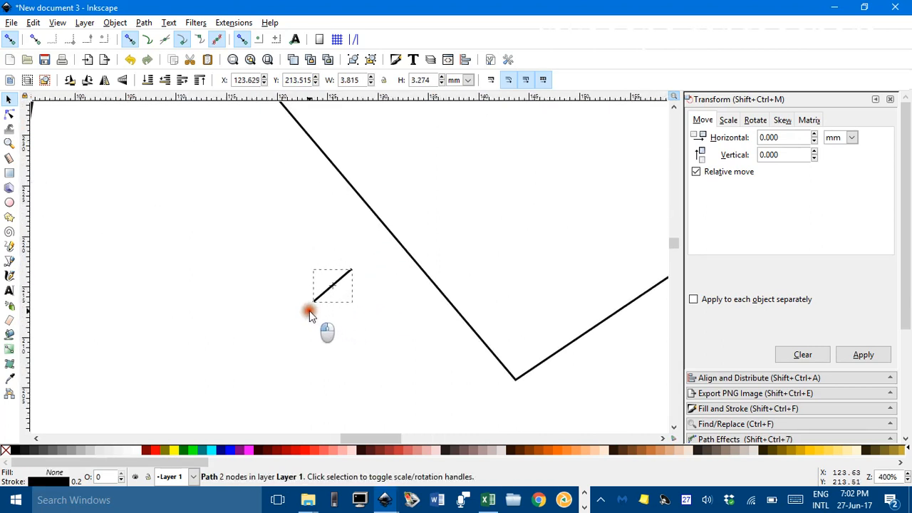
click(371, 310)
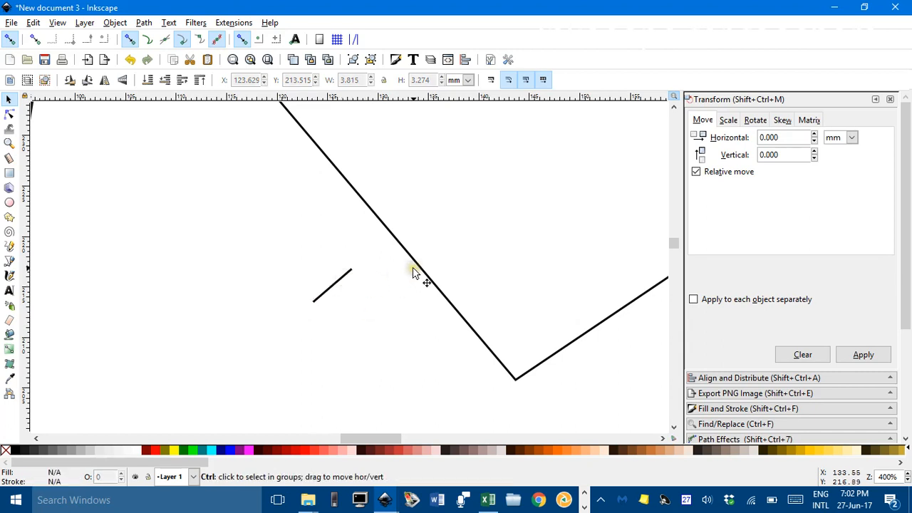
scroll(418, 275, down, 2)
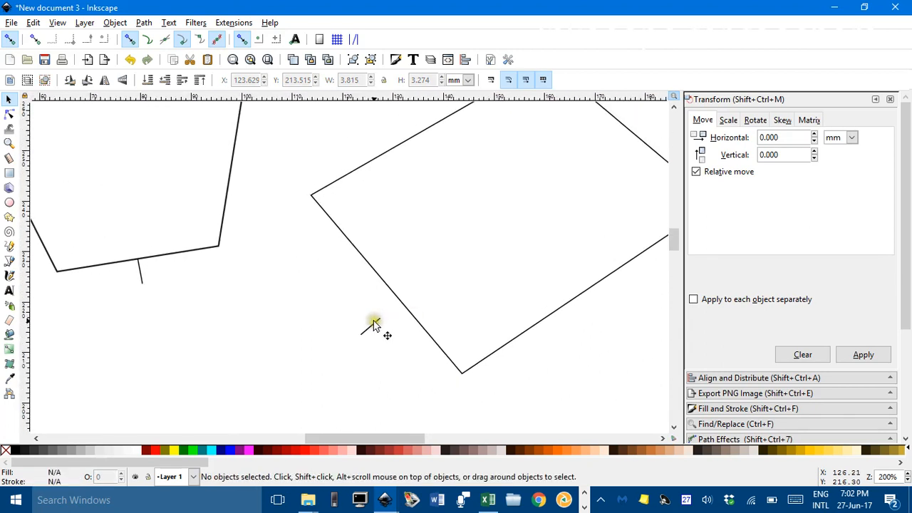
drag(373, 322, 372, 279)
click(317, 326)
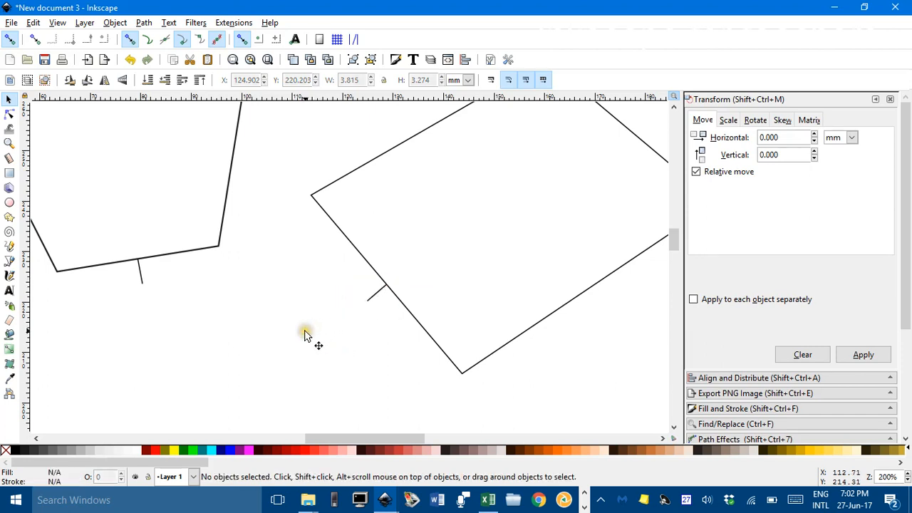
- Attach a copy of the short line, rotated perpendicular, to the midpoint of the quadrilateral's lower-right edge
drag(350, 330, 193, 336)
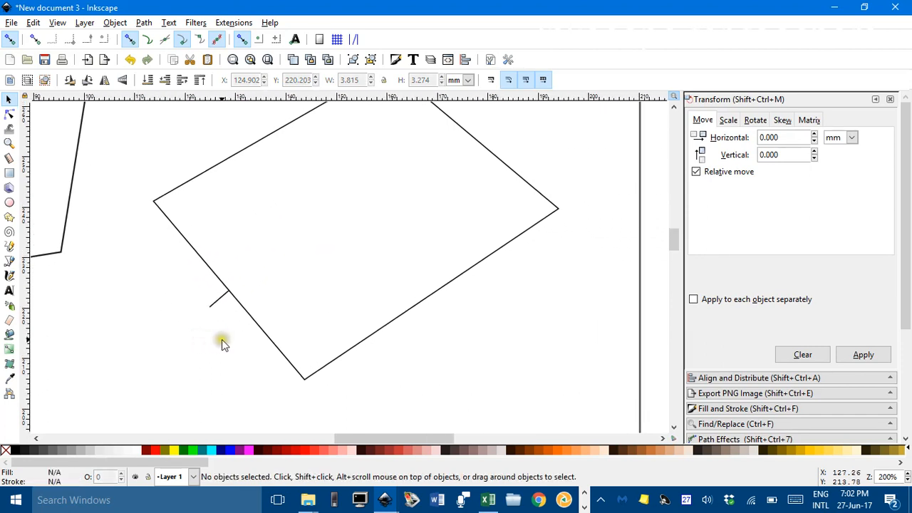
drag(431, 342, 315, 334)
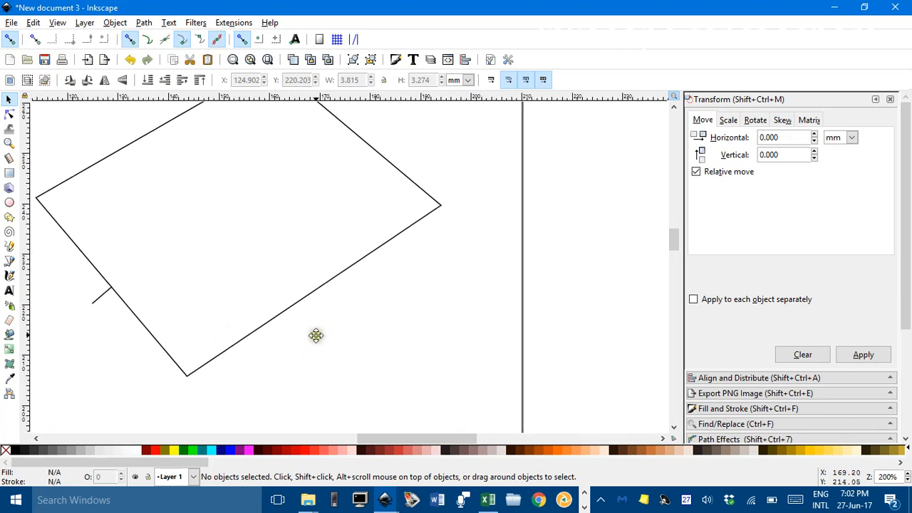
click(104, 296)
drag(102, 296, 317, 311)
click(354, 308)
click(382, 315)
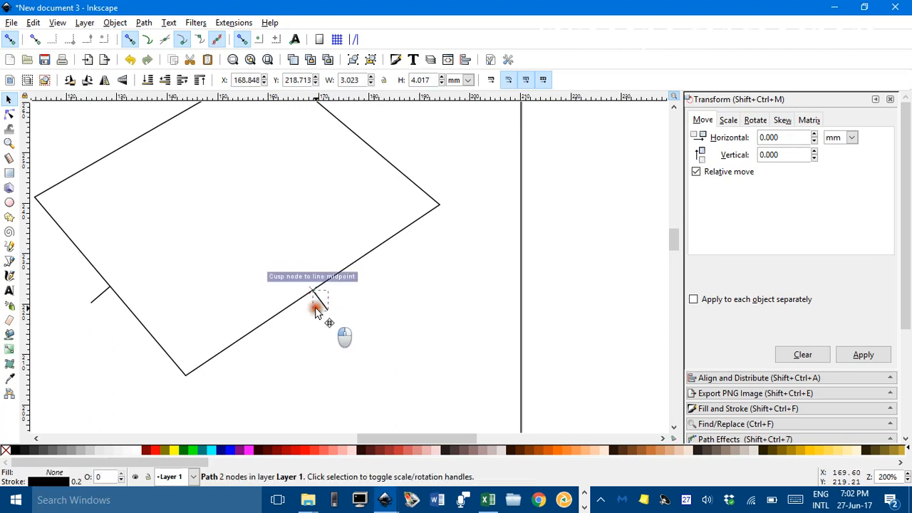
click(394, 308)
- Copy the short line at the lower-right edge and place the duplicate outside the quadrilateral's upper-right edge
scroll(404, 371, up, 3)
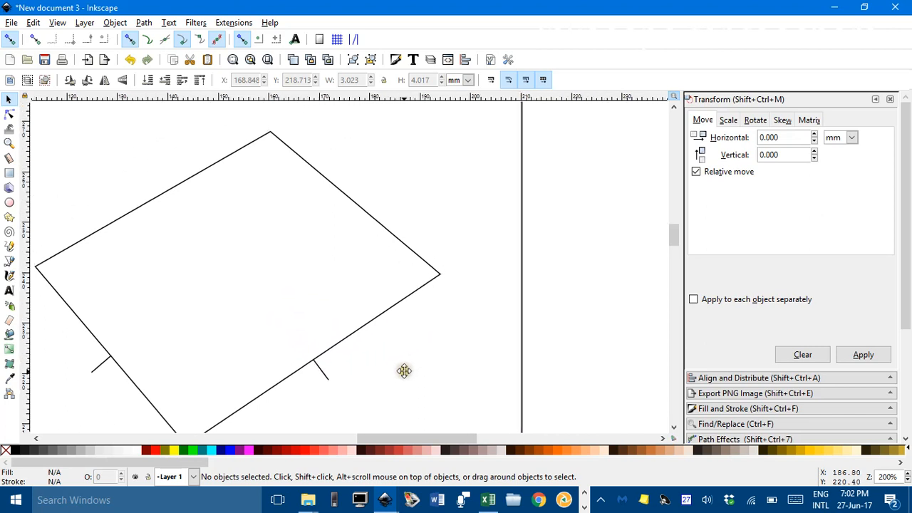
click(319, 367)
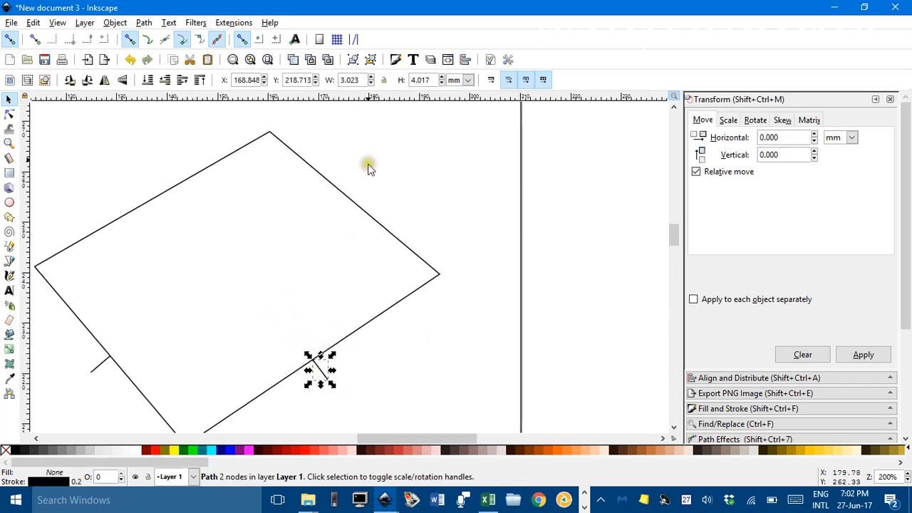
key(ctrl+v)
scroll(428, 223, up, 3)
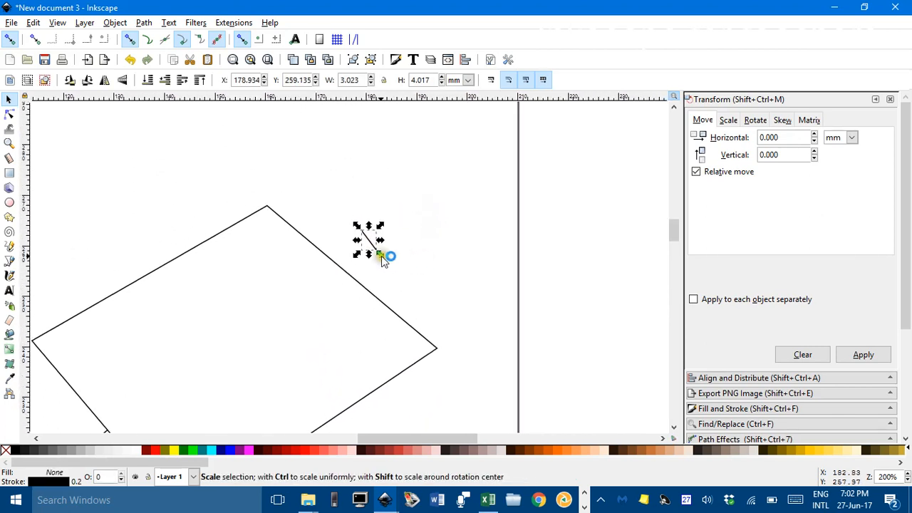
- Rotate the duplicate perpendicular to the upper-right edge, snap its lower end onto the edge's midpoint, and deselect it
click(369, 240)
drag(382, 255, 391, 232)
drag(390, 230, 361, 271)
click(416, 237)
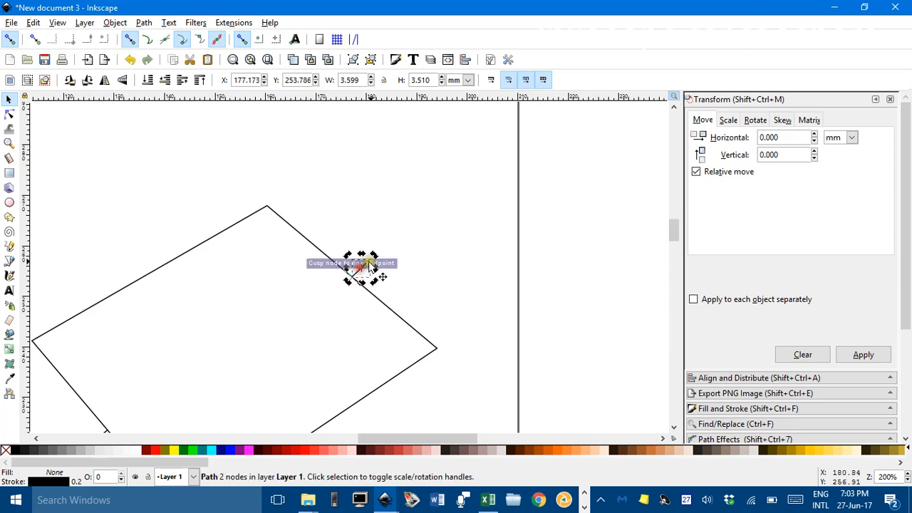
click(408, 243)
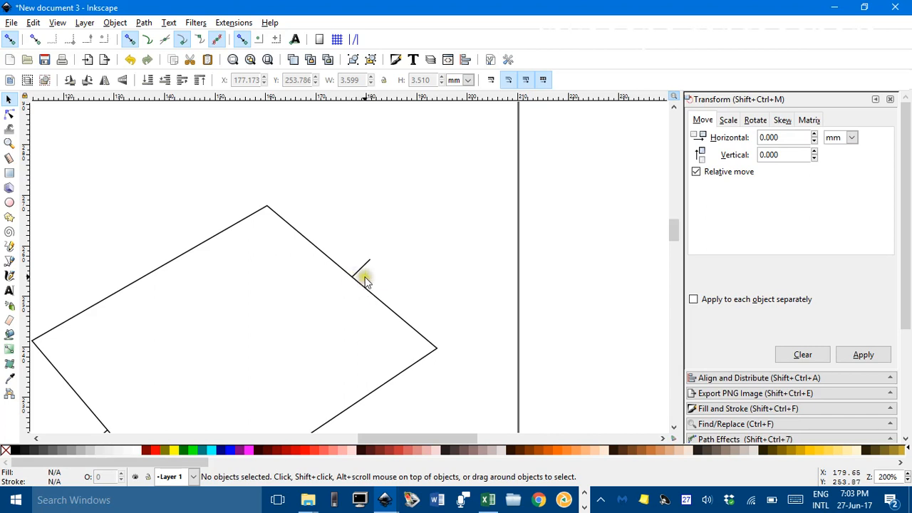
- Copy the short line at the upper-right edge and place the duplicate above the quadrilateral's upper-left edge
drag(381, 273, 458, 225)
click(435, 226)
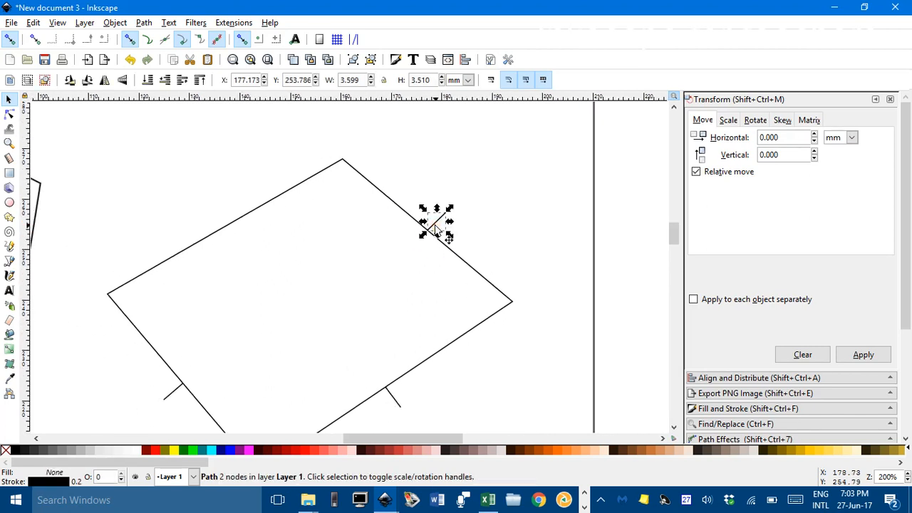
key(ctrl+c)
key(ctrl+v)
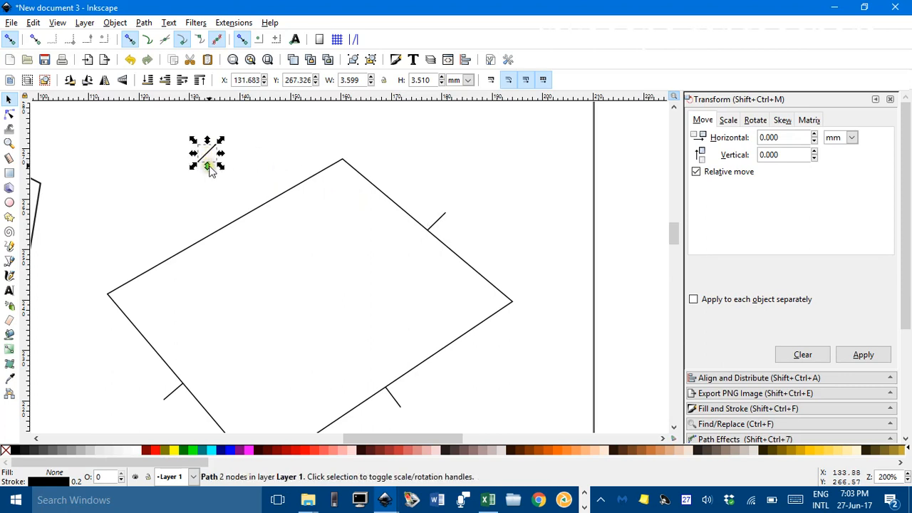
- Rotate the duplicate perpendicular to the upper-left edge and snap its lower end onto that edge's midpoint
click(205, 153)
drag(224, 168, 223, 212)
click(221, 155)
click(275, 258)
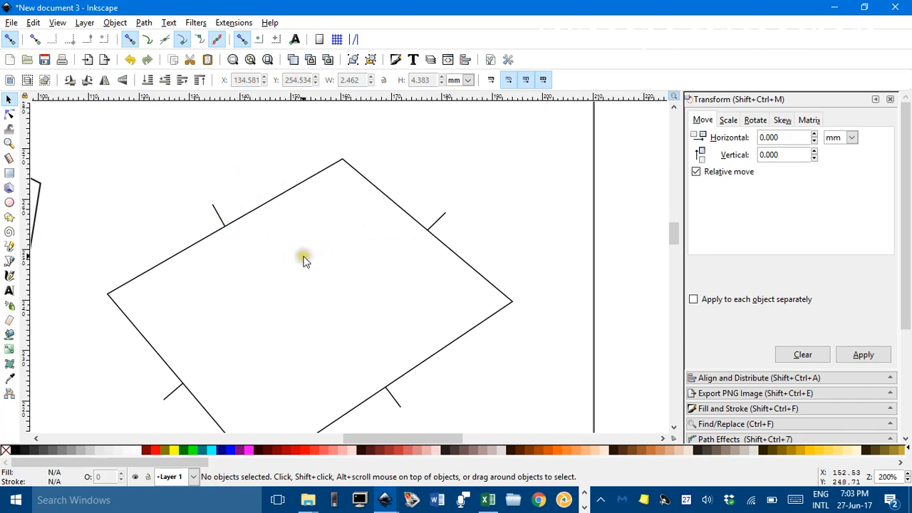
- Draw a closed four-sided path with the Bezier pen, snapping its corners to the midpoints of the quadrilateral's four edges
scroll(303, 261, down, 2)
scroll(305, 259, left, 1)
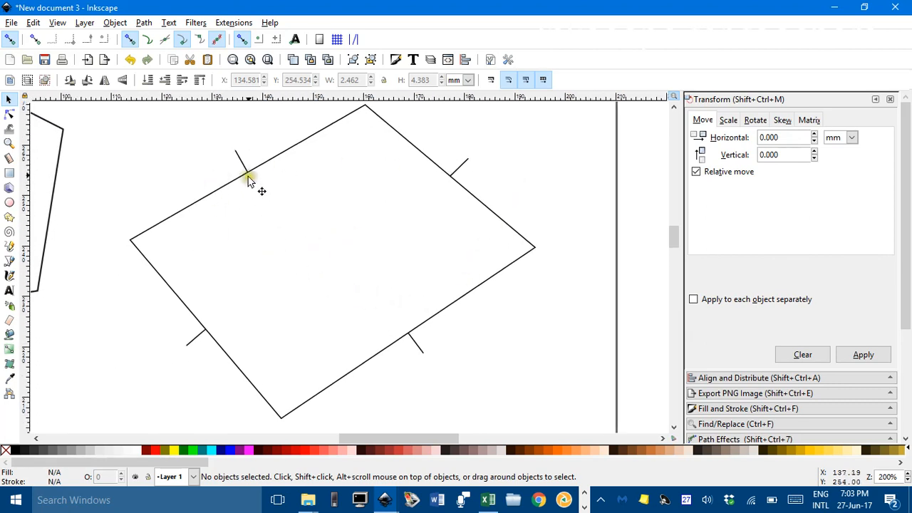
click(10, 262)
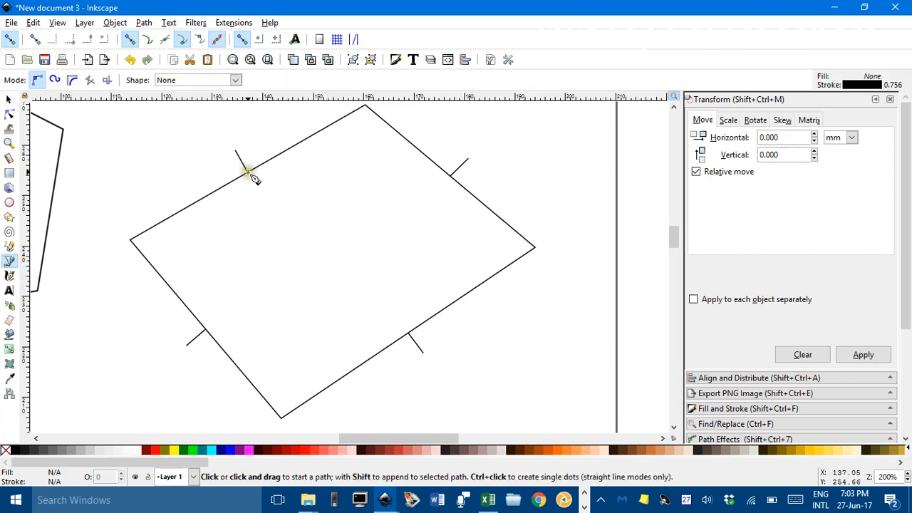
click(247, 173)
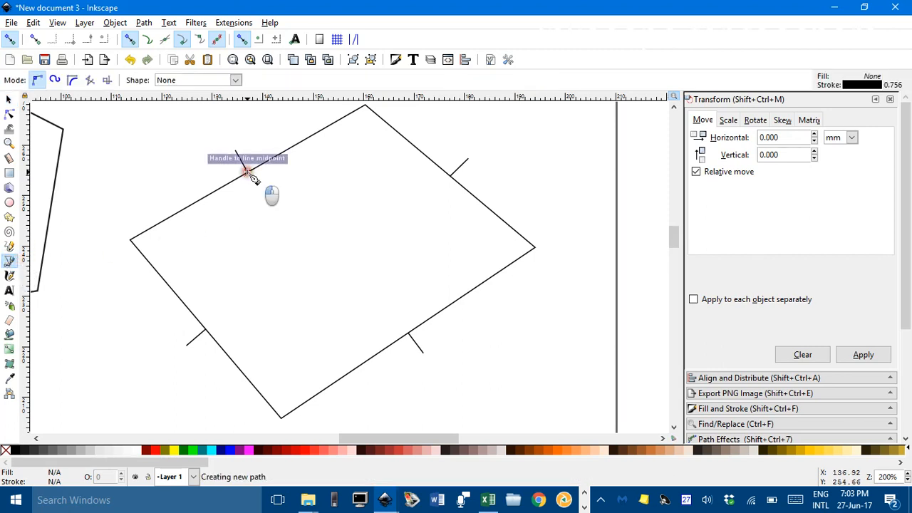
click(449, 174)
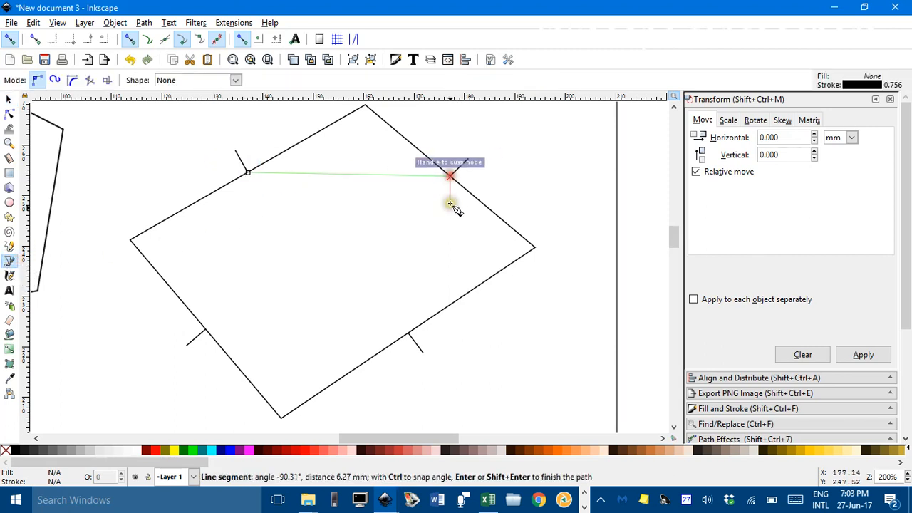
click(410, 334)
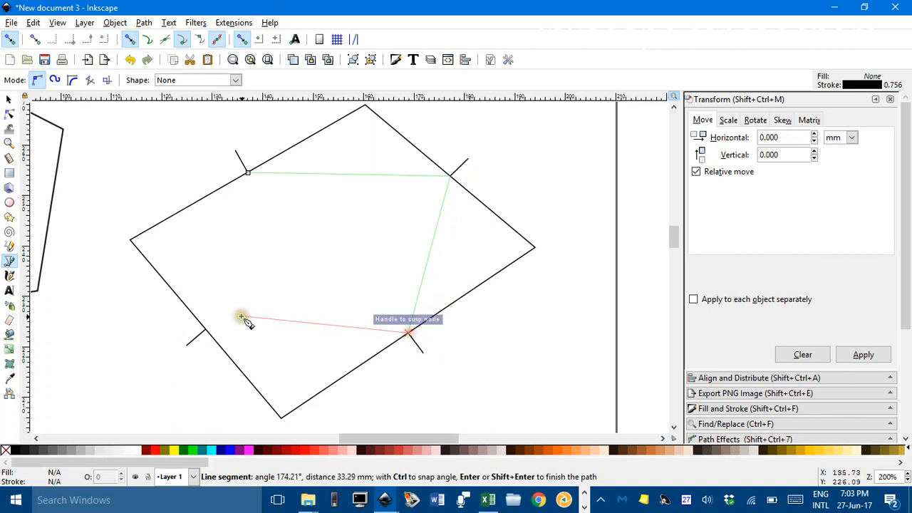
click(206, 331)
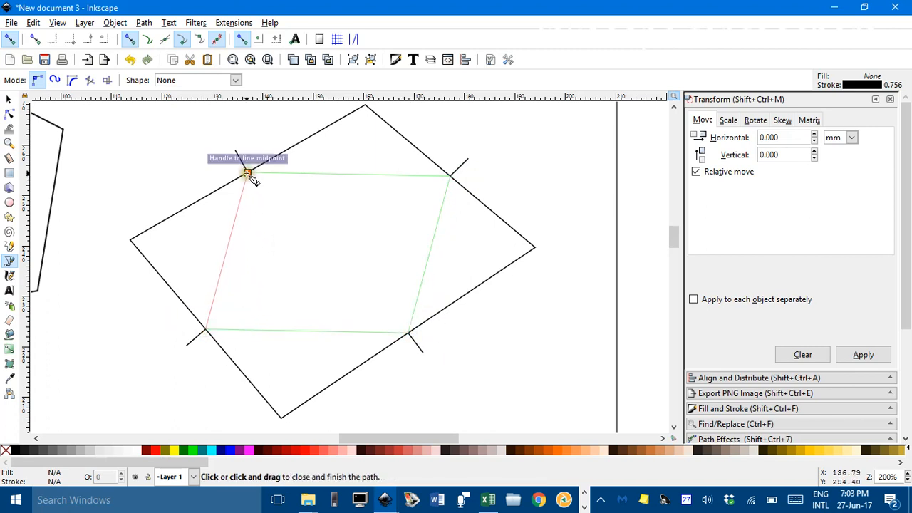
click(248, 174)
- Fill the inner four-sided shape with yellow and deselect it
click(8, 101)
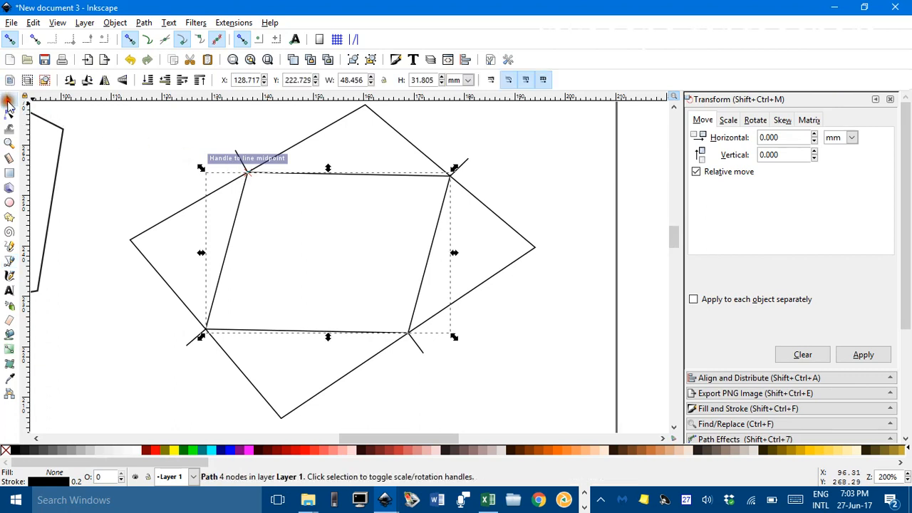
click(170, 450)
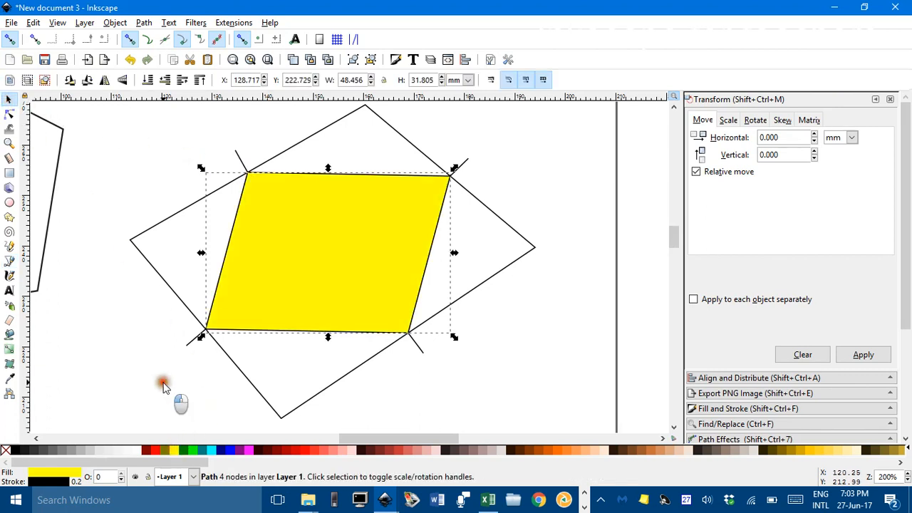
click(163, 385)
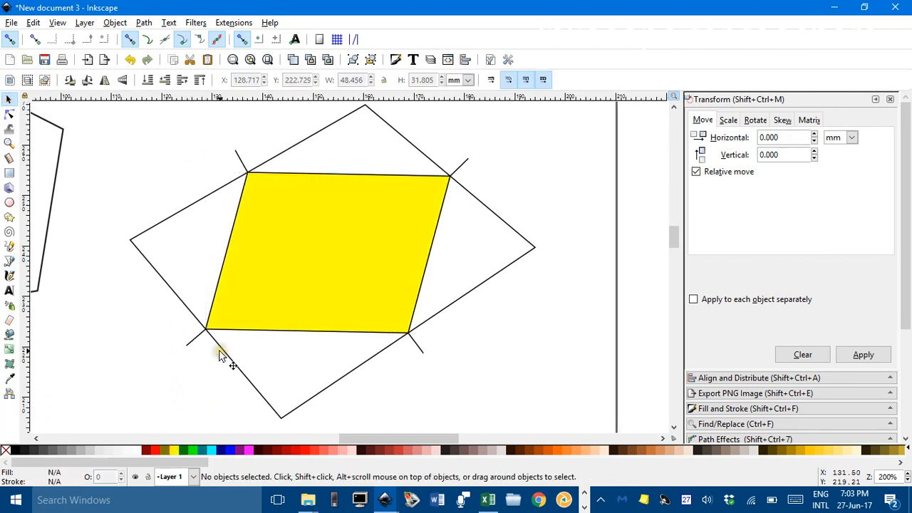